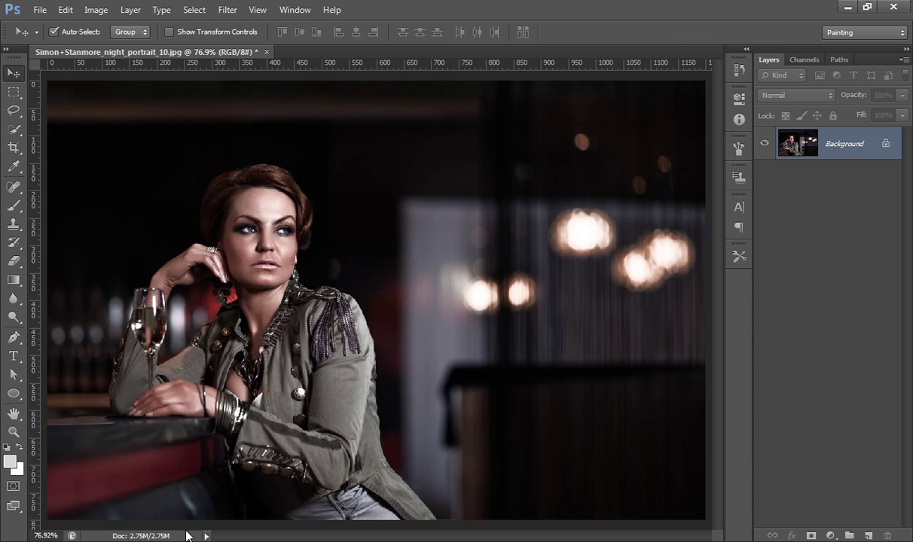
In the lens flare folder, select only lens_flare_9-2.jpg and leave the other flares unselected
{"action": "mouse_move", "coordinate": [105, 541]}
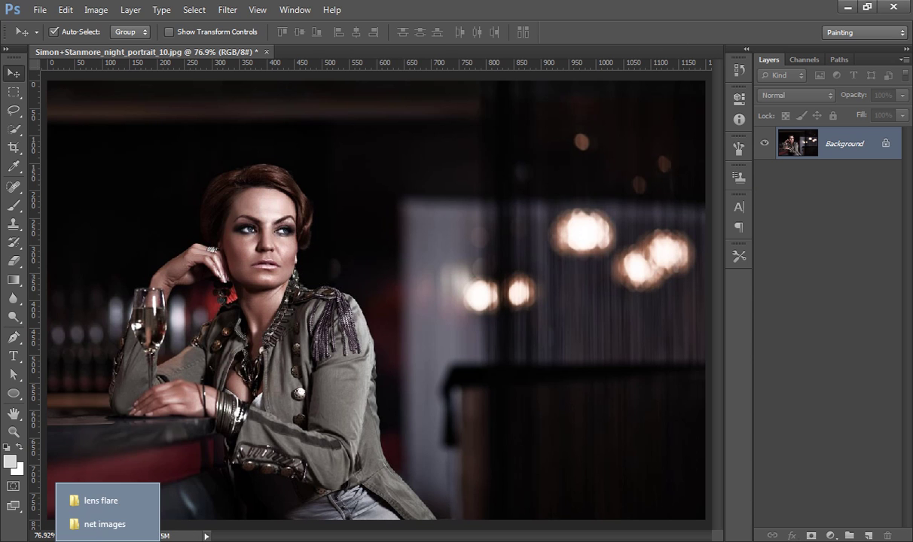
{"action": "left_click", "coordinate": [98, 511]}
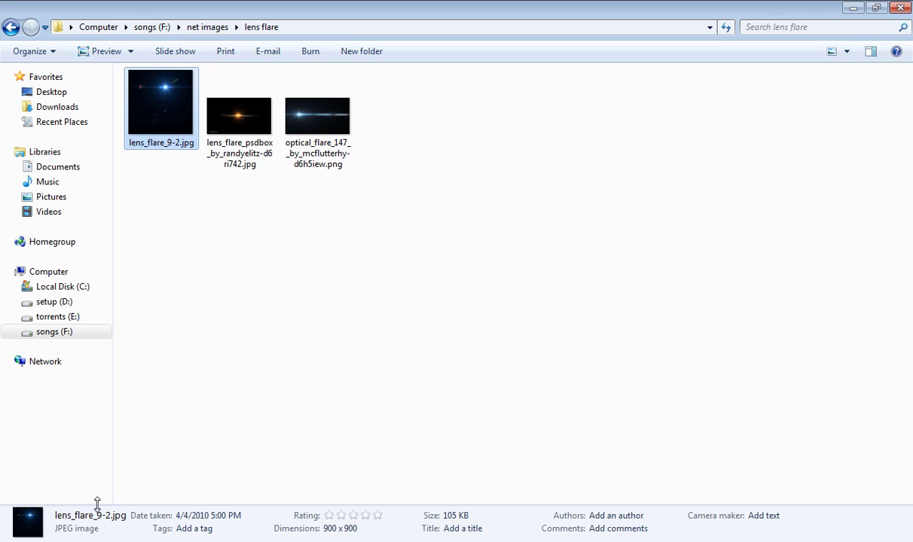
{"action": "left_click", "coordinate": [357, 314]}
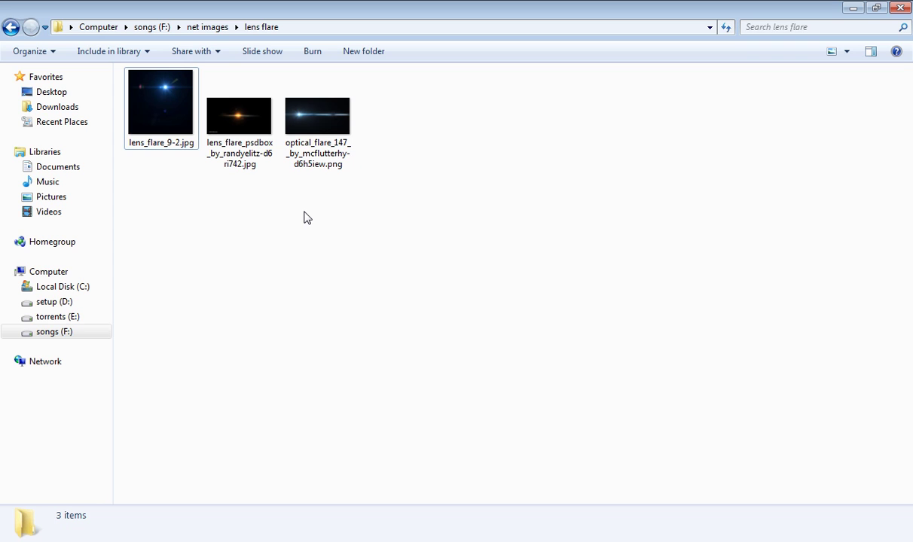
{"action": "left_click", "coordinate": [169, 113]}
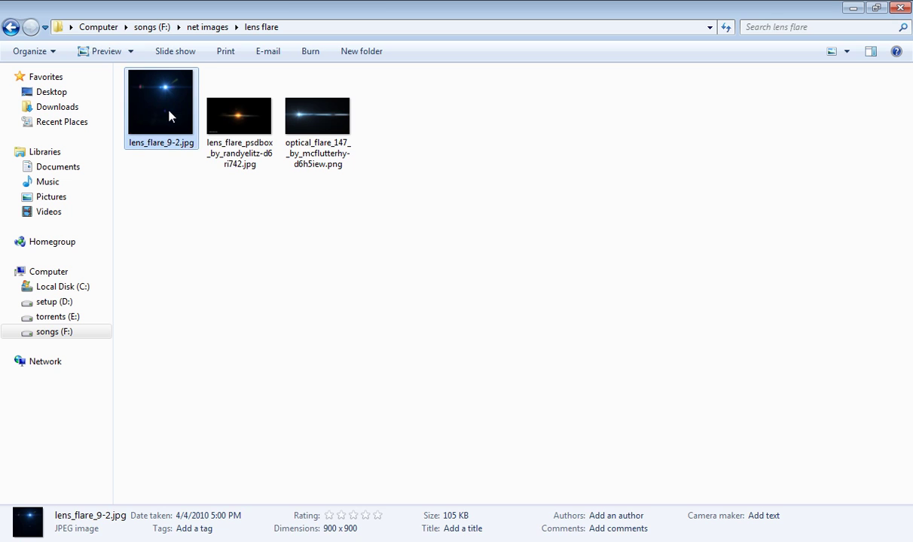
Place lens_flare_9-2.jpg into the night portrait as a layer and move it higher over her
{"action": "left_click_drag", "start_coordinate": [168, 113], "coordinate": [369, 343]}
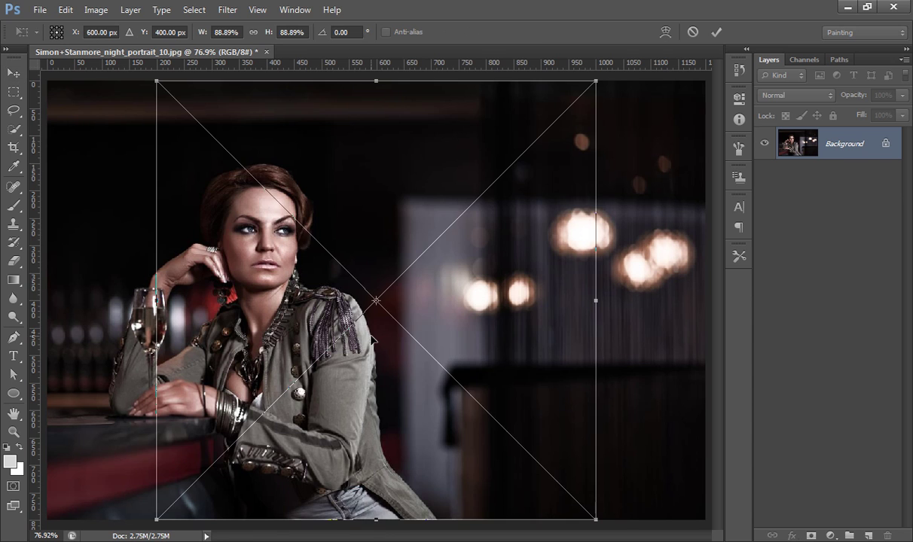
{"action": "left_click", "coordinate": [716, 32]}
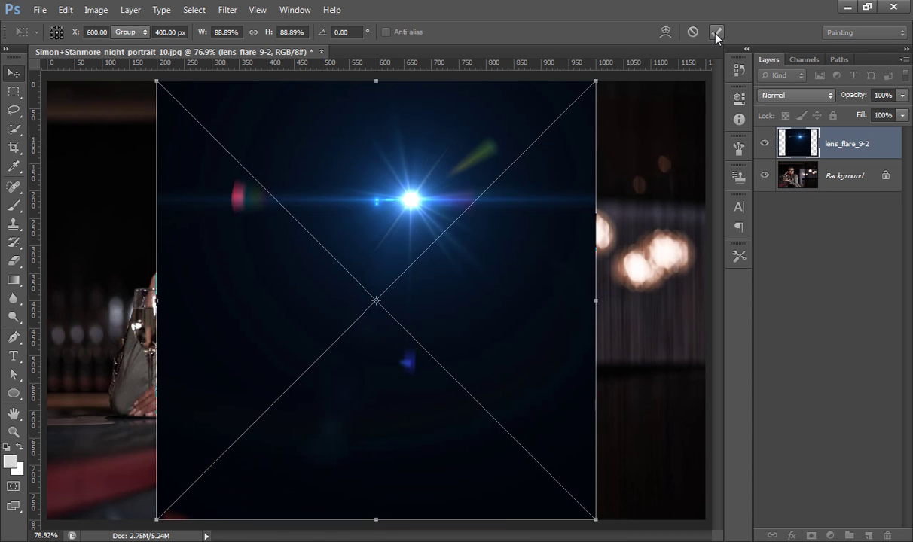
{"action": "left_click", "coordinate": [832, 316]}
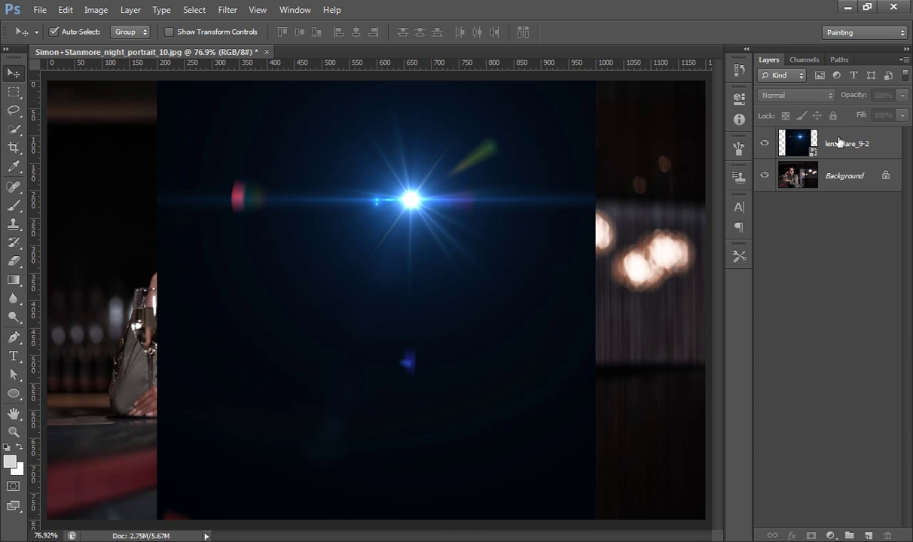
{"action": "left_click", "coordinate": [840, 143]}
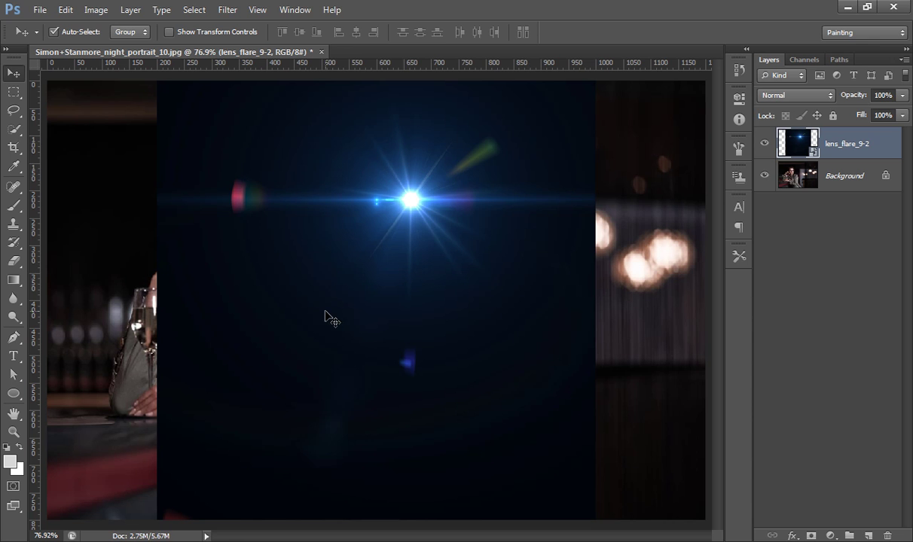
{"action": "left_click_drag", "start_coordinate": [510, 223], "coordinate": [528, 370]}
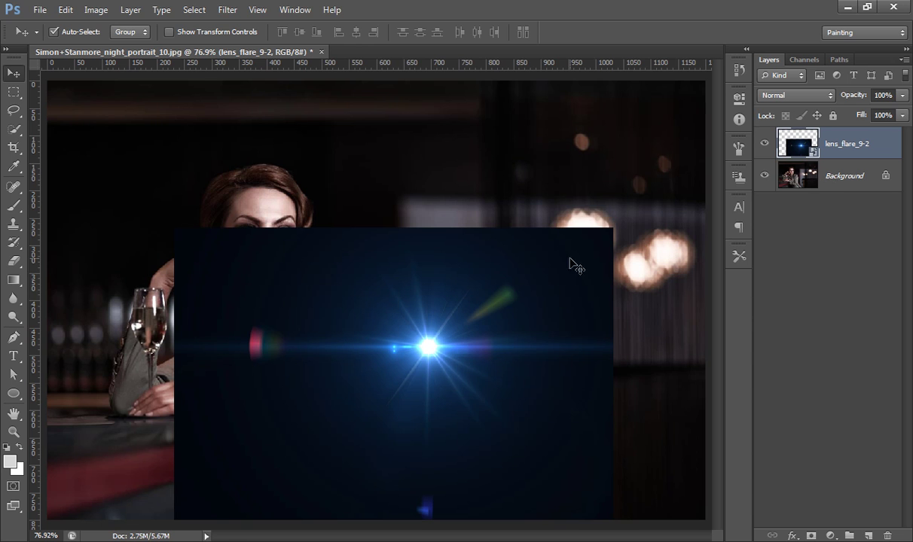
{"action": "left_click_drag", "start_coordinate": [538, 265], "coordinate": [494, 141]}
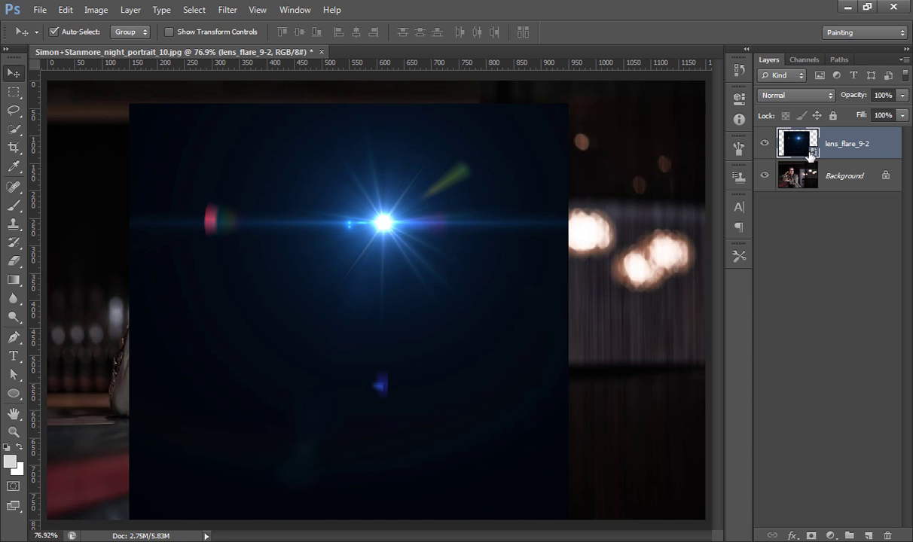
Set the flare layer to Screen blend mode and move its bright spot onto her shoulder
{"action": "left_click", "coordinate": [800, 96]}
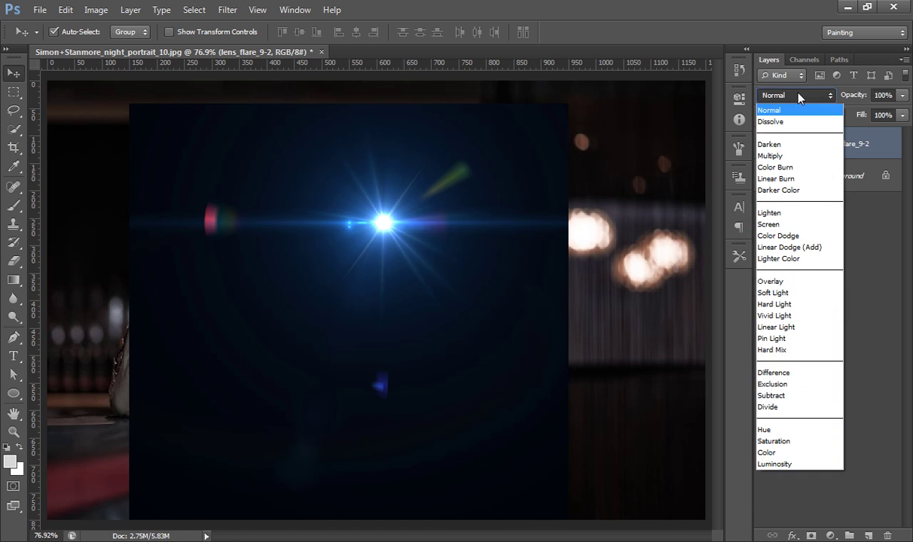
{"action": "left_click", "coordinate": [776, 226]}
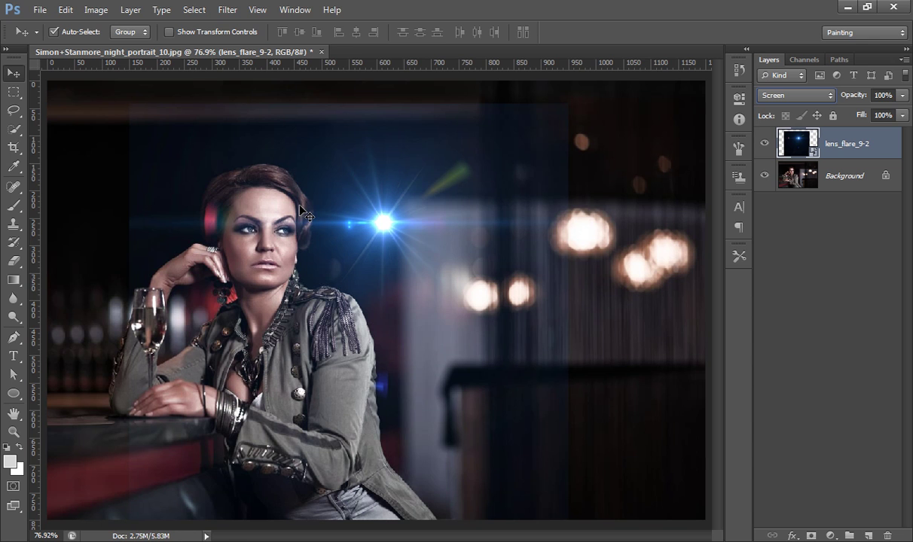
{"action": "left_click_drag", "start_coordinate": [386, 237], "coordinate": [321, 290]}
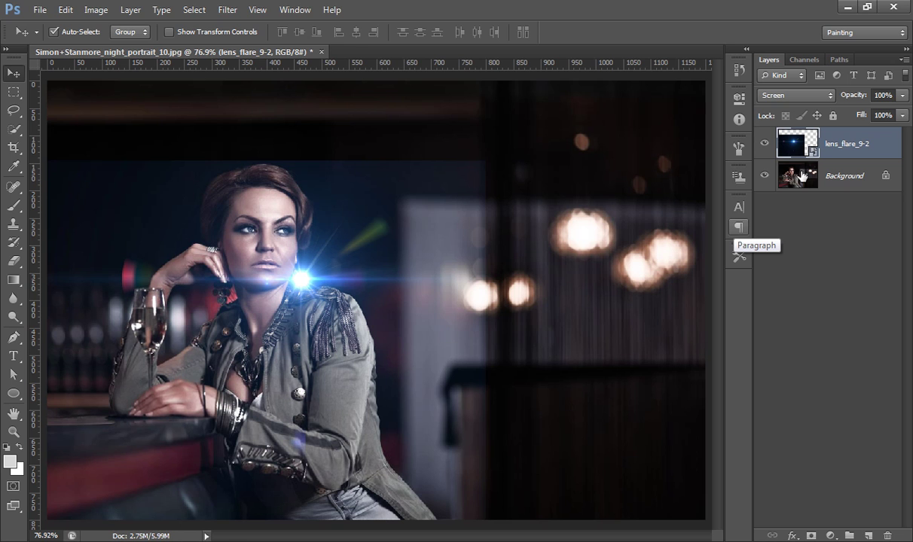
Add a Levels adjustment clipped to the flare layer, with input levels 15, 0.87 and 255
{"action": "left_click", "coordinate": [831, 535]}
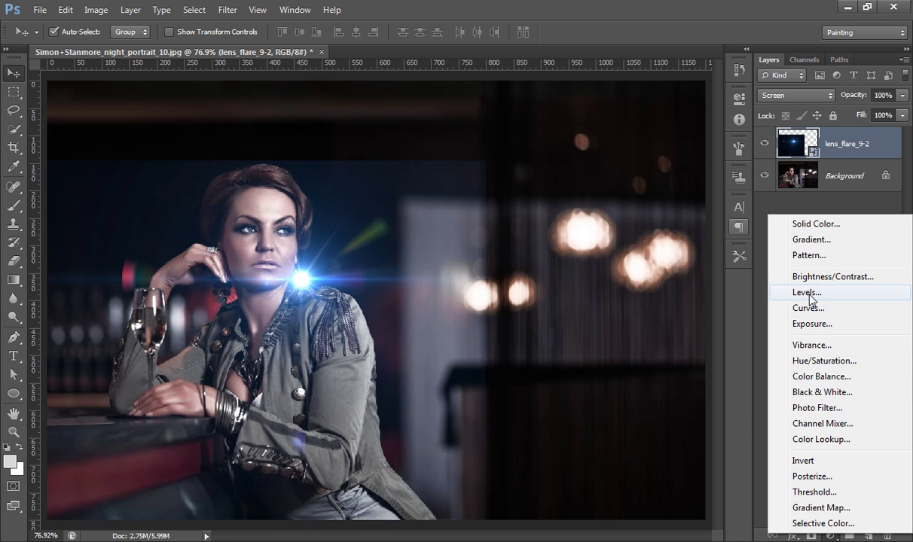
{"action": "left_click", "coordinate": [808, 294]}
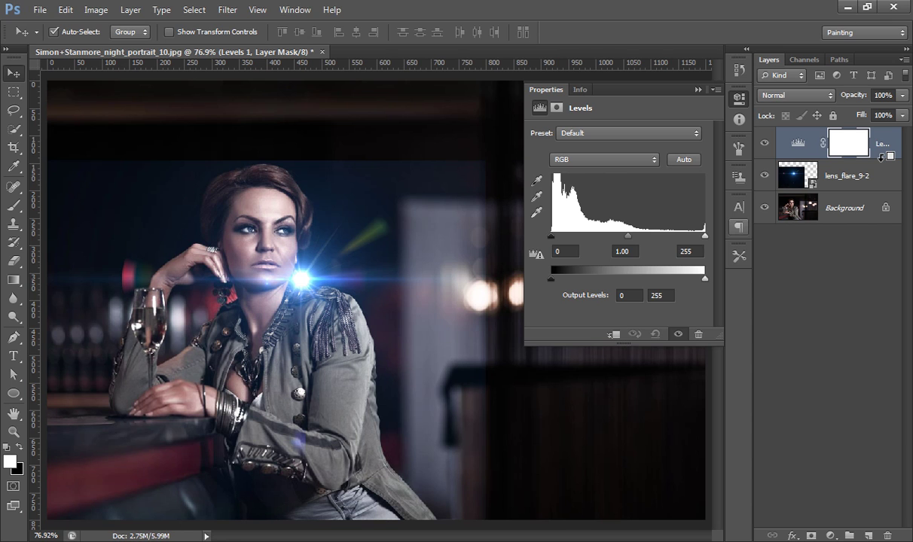
{"action": "left_click", "coordinate": [881, 157], "text": "alt"}
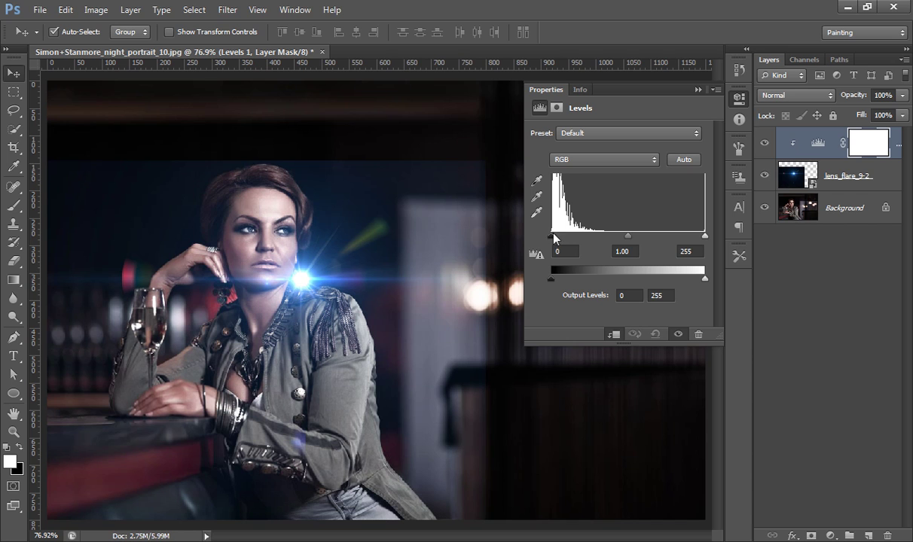
{"action": "mouse_move", "coordinate": [556, 238]}
{"action": "left_mouse_down"}
{"action": "mouse_move", "coordinate": [566, 242]}
{"action": "mouse_move", "coordinate": [541, 245]}
{"action": "left_mouse_up"}
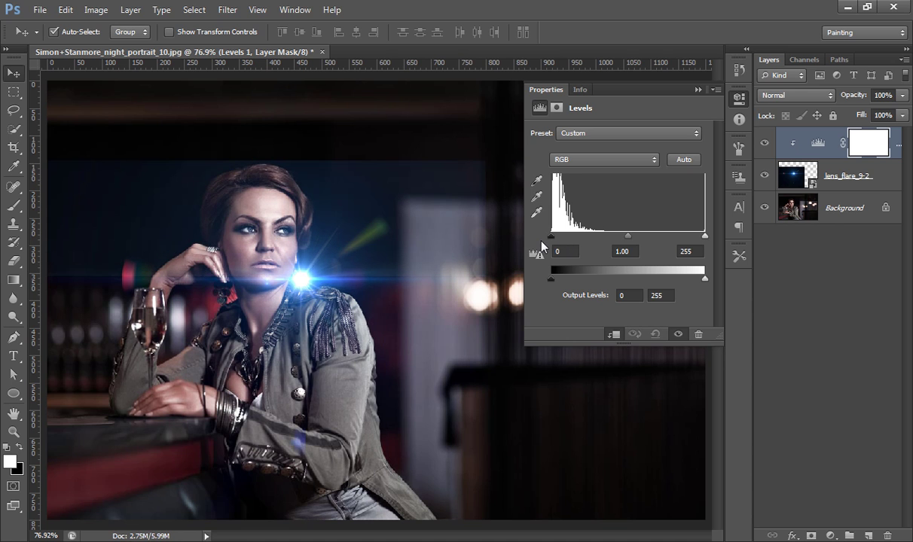
{"action": "left_click_drag", "start_coordinate": [628, 236], "coordinate": [635, 239]}
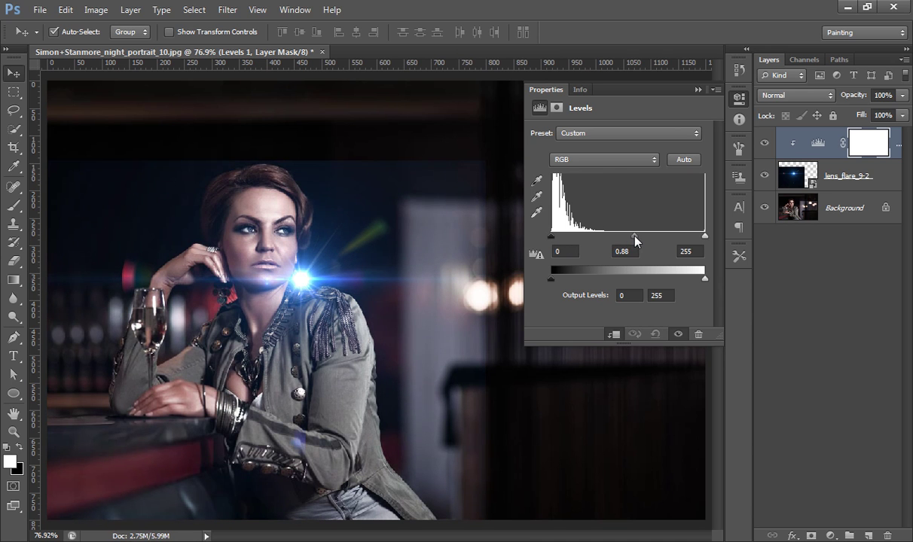
{"action": "left_click_drag", "start_coordinate": [558, 244], "coordinate": [560, 240]}
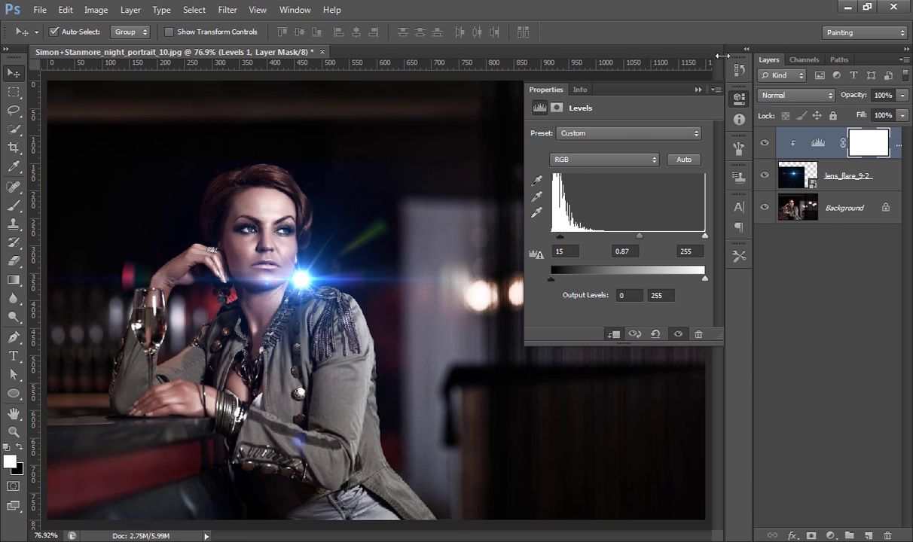
{"action": "left_click", "coordinate": [697, 89]}
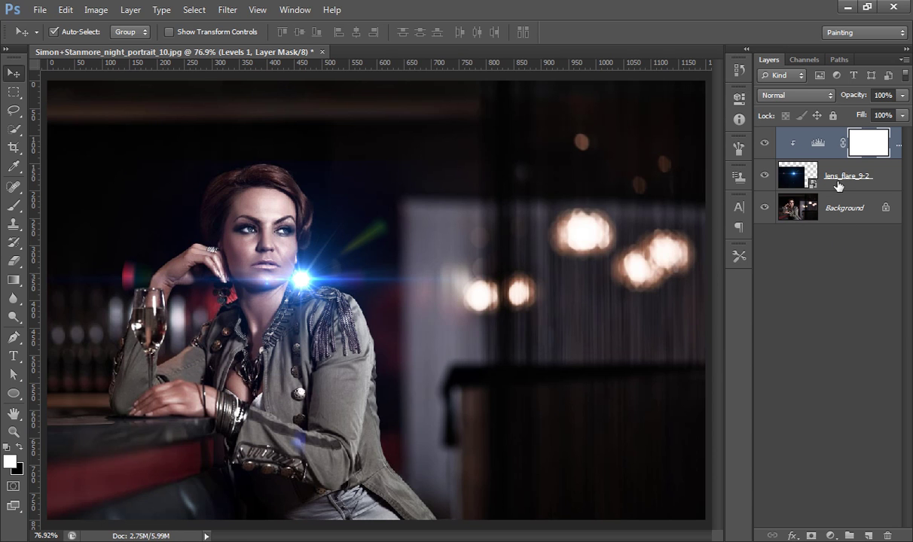
Mask lens_flare_9-2 and paint black over the glow above her head and lower left
{"action": "left_click", "coordinate": [795, 175]}
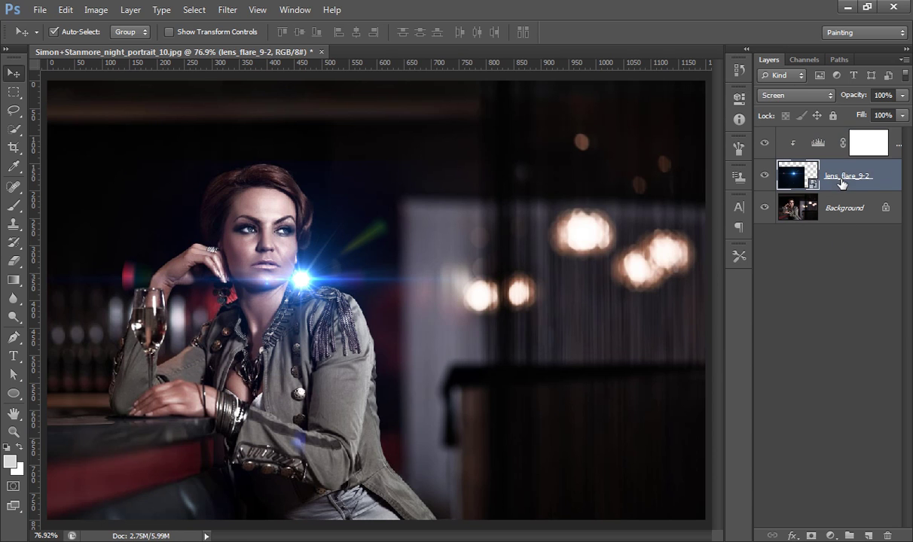
{"action": "left_click", "coordinate": [811, 536]}
{"action": "key", "text": "b"}
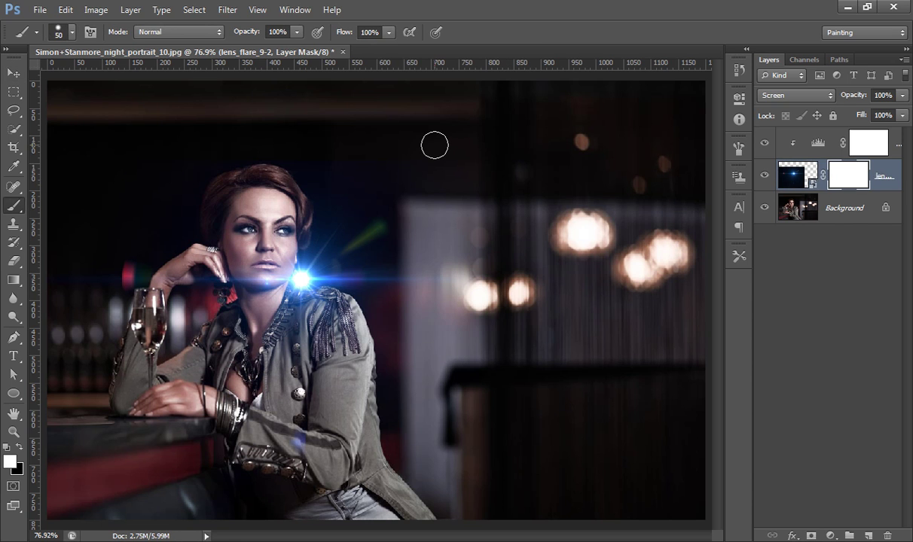
{"action": "key", "text": "bracketright"}
{"action": "key", "text": "bracketright"}
{"action": "key", "text": "bracketright"}
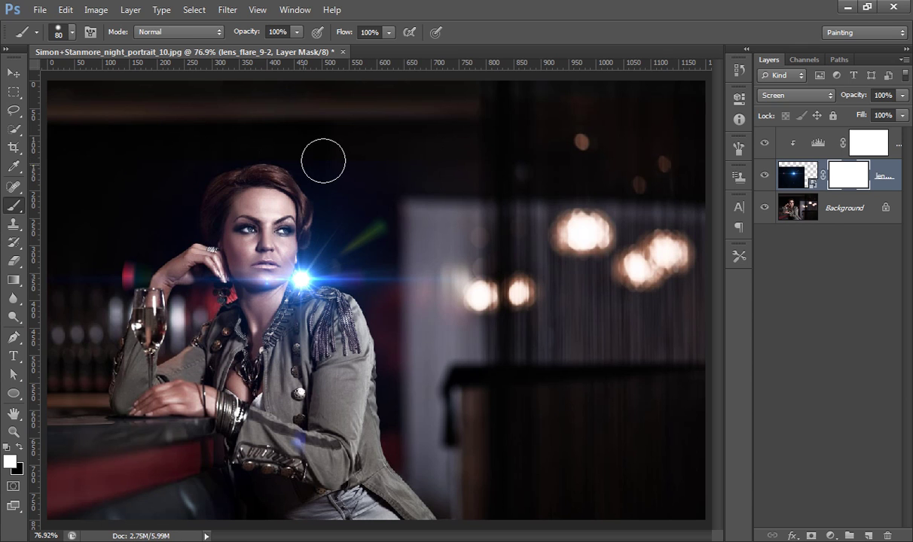
{"action": "key", "text": "x"}
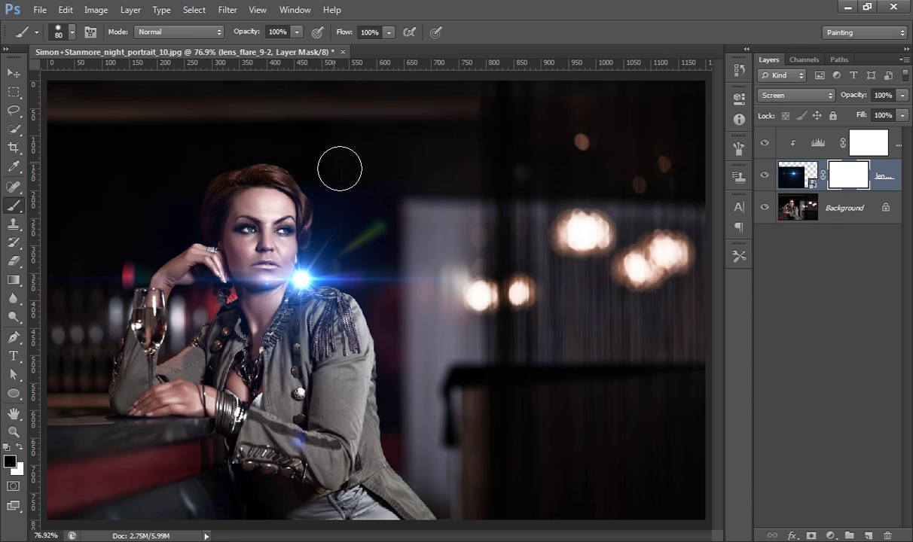
{"action": "left_click_drag", "start_coordinate": [491, 143], "coordinate": [386, 153]}
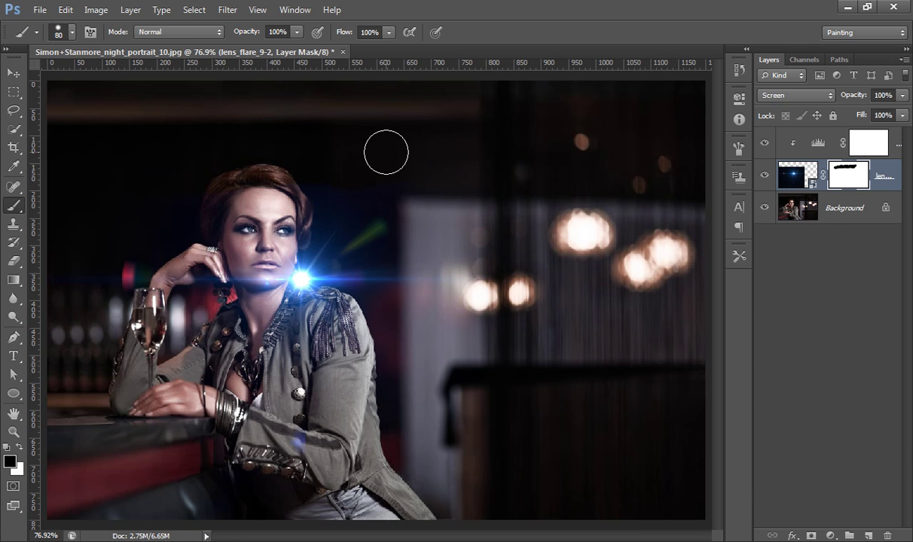
{"action": "key", "text": "bracketright"}
{"action": "key", "text": "bracketright"}
{"action": "key", "text": "bracketright"}
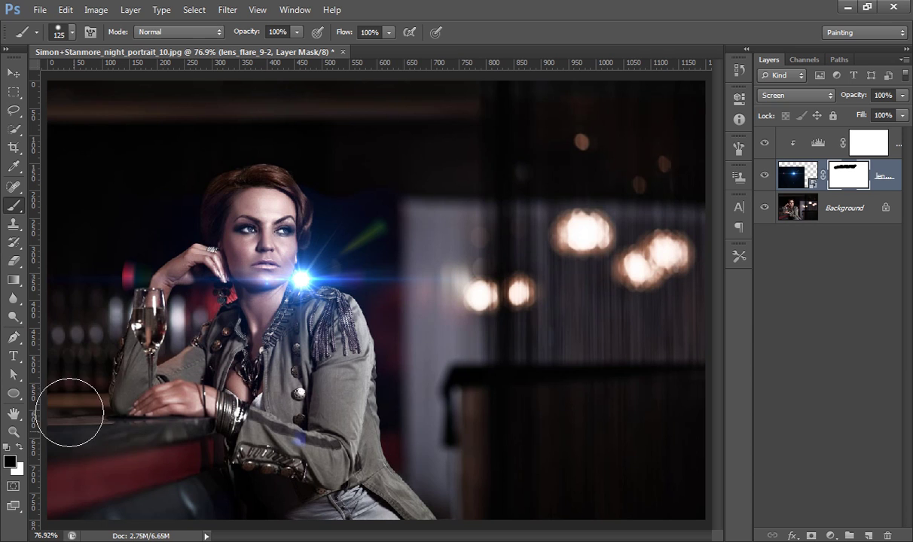
{"action": "left_click_drag", "start_coordinate": [57, 388], "coordinate": [61, 377]}
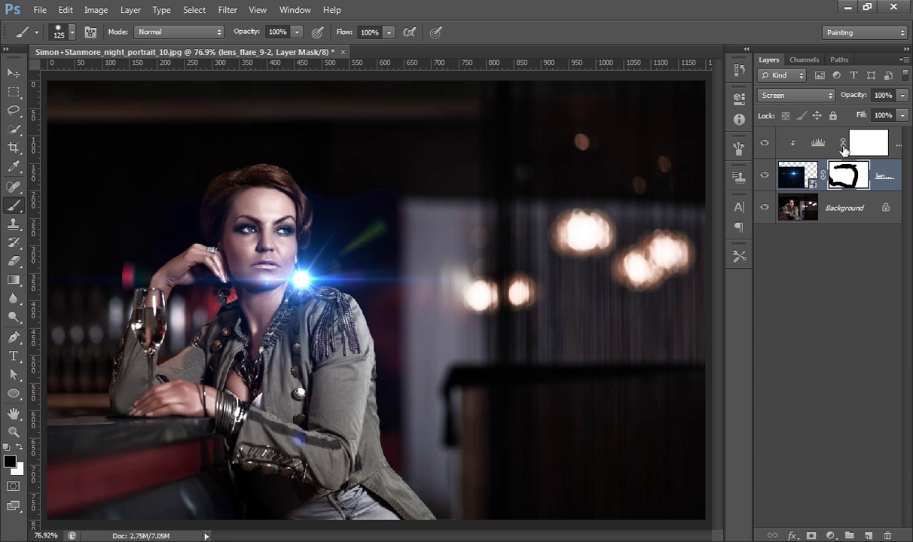
Raise the Levels 1 black input to 28, leaving midtones at 0.87
{"action": "double_click", "coordinate": [819, 144]}
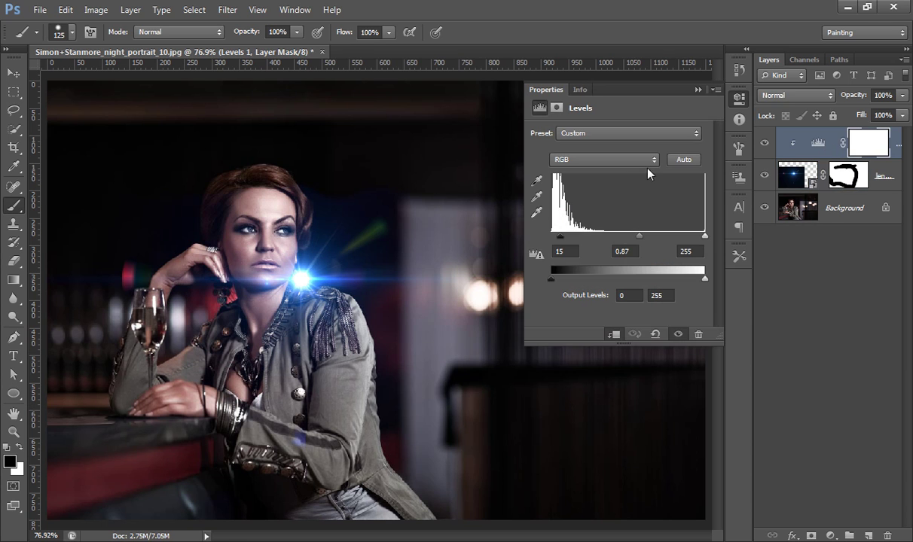
{"action": "left_click_drag", "start_coordinate": [559, 236], "coordinate": [568, 235]}
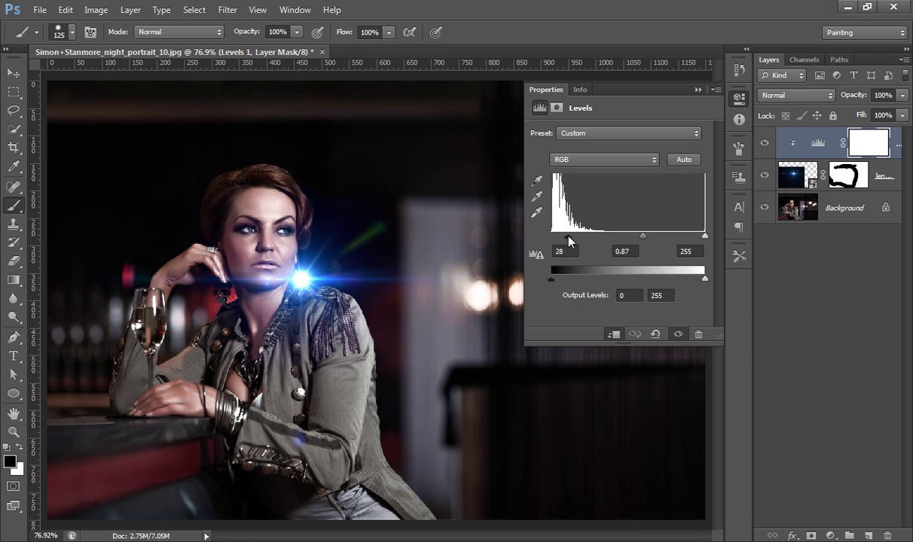
{"action": "left_click", "coordinate": [696, 89]}
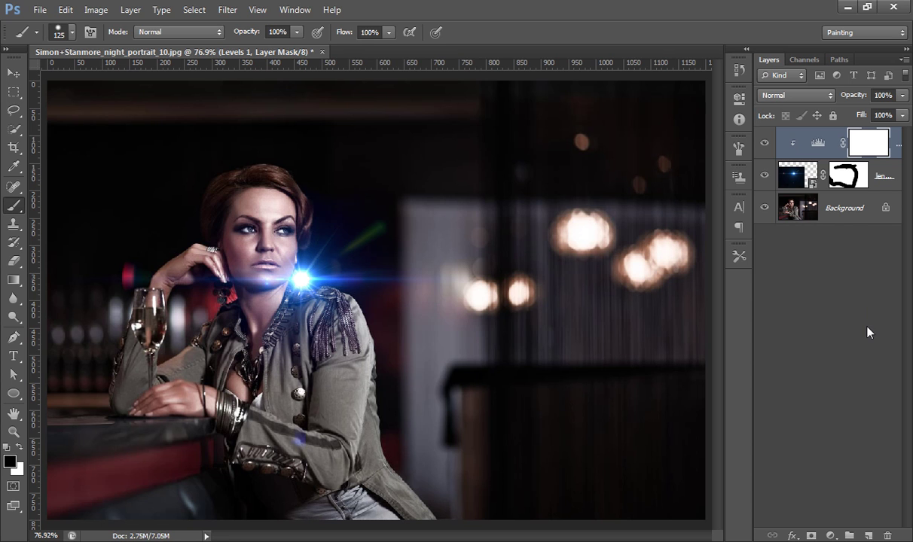
Add a Hue/Saturation adjustment clipped to the flare with Hue +180 and Saturation -5
{"action": "left_click", "coordinate": [830, 535]}
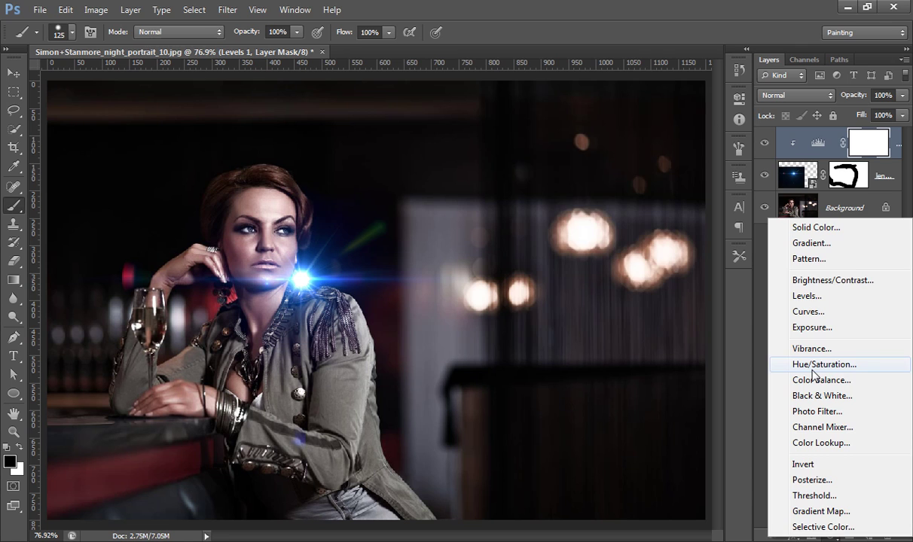
{"action": "left_click", "coordinate": [772, 364]}
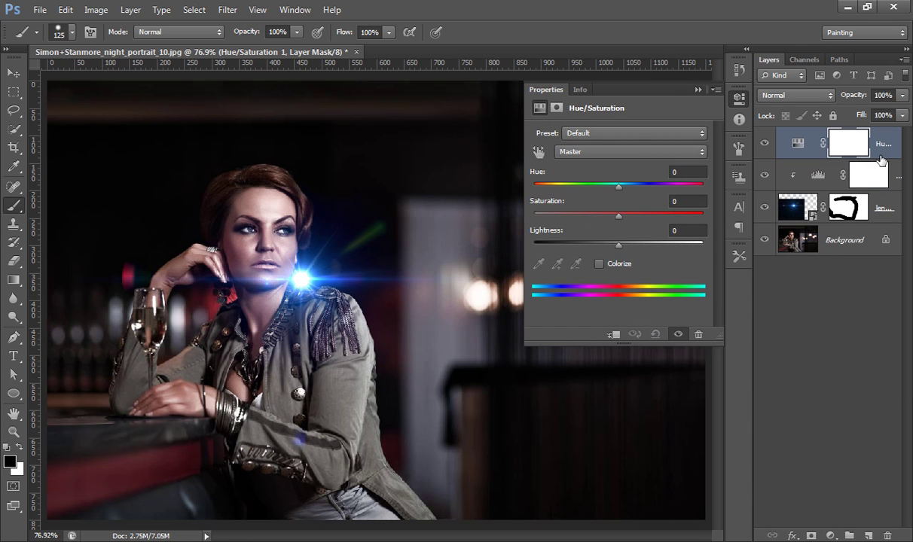
{"action": "left_click", "coordinate": [882, 159], "text": "alt"}
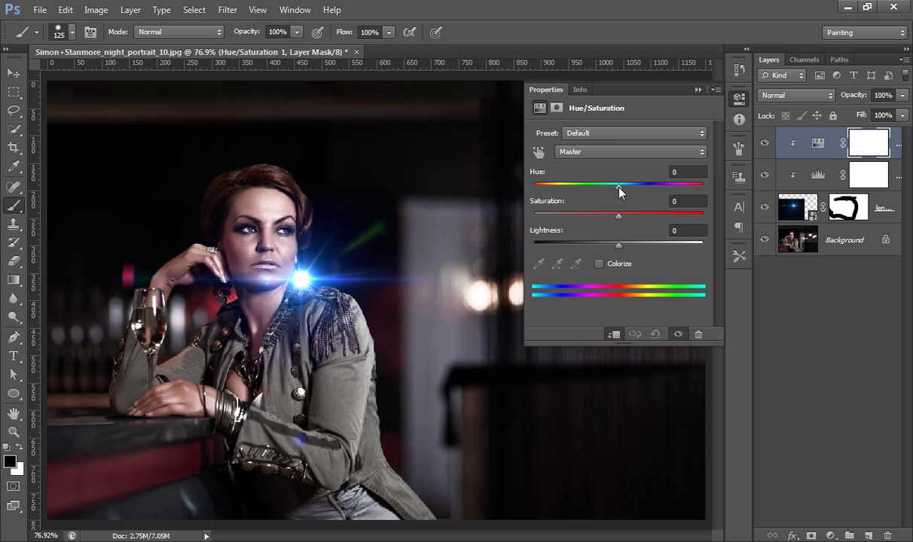
{"action": "left_click_drag", "start_coordinate": [619, 188], "coordinate": [689, 216]}
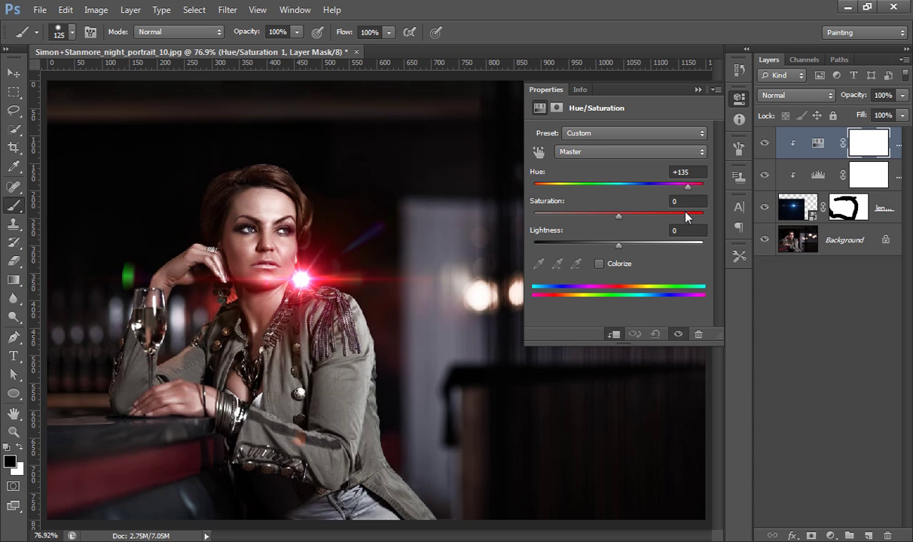
{"action": "left_click_drag", "start_coordinate": [685, 217], "coordinate": [715, 210]}
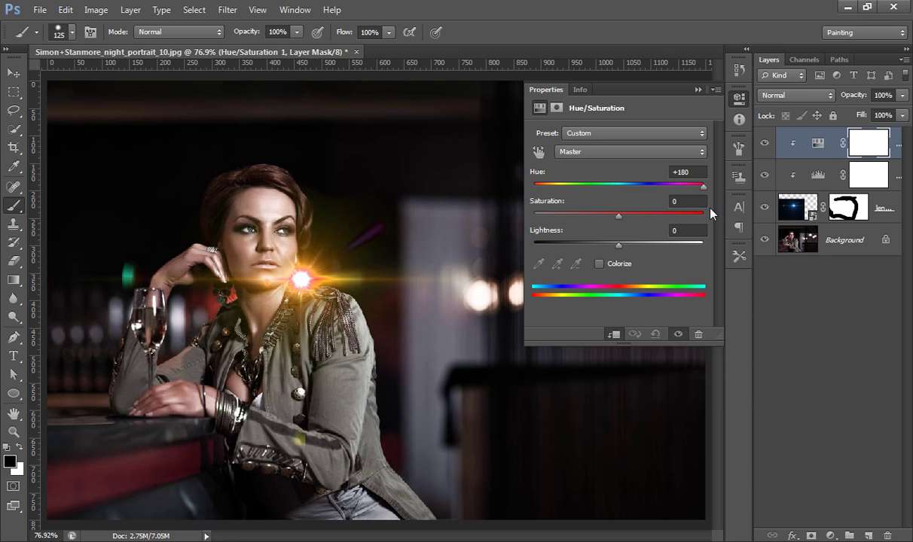
{"action": "mouse_move", "coordinate": [619, 216]}
{"action": "left_mouse_down"}
{"action": "mouse_move", "coordinate": [590, 217]}
{"action": "mouse_move", "coordinate": [614, 221]}
{"action": "left_mouse_up"}
Collapse the Hue/Saturation panel and open the lens flare folder inside net images in Explorer
{"action": "left_click", "coordinate": [697, 90]}
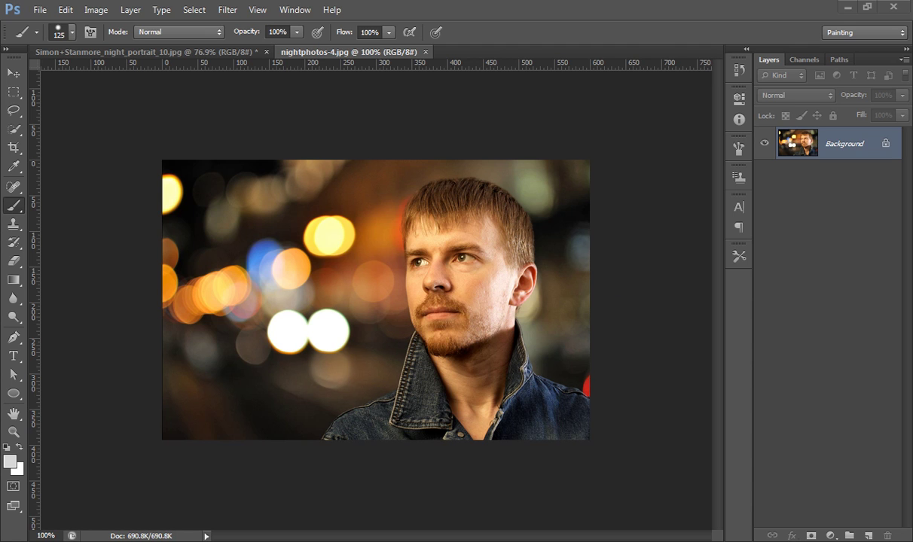
{"action": "mouse_move", "coordinate": [96, 526]}
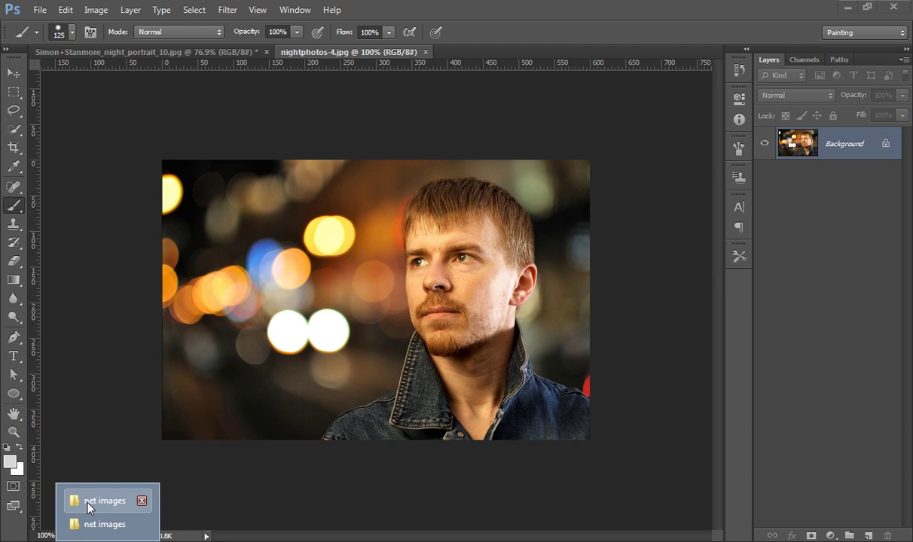
{"action": "left_click", "coordinate": [89, 502]}
{"action": "left_click", "coordinate": [89, 539]}
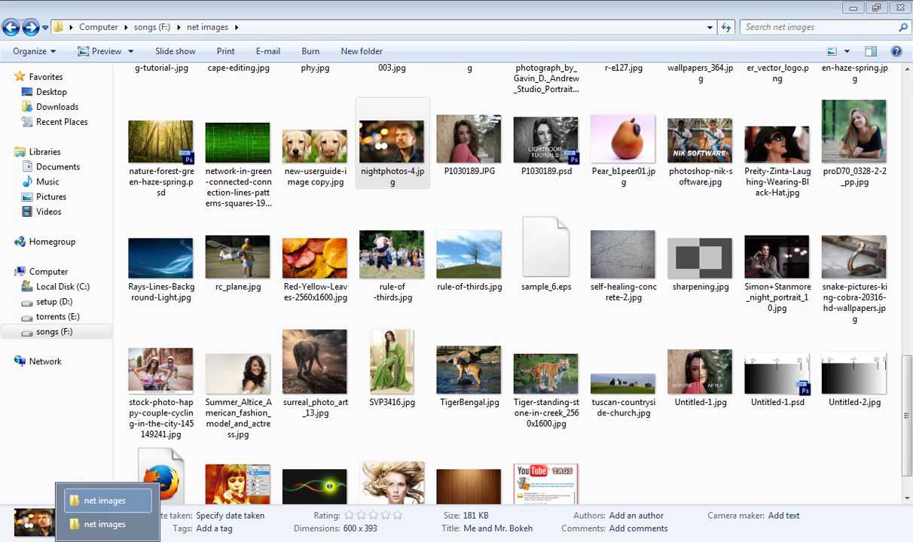
{"action": "scroll", "coordinate": [883, 354], "scroll_direction": "up", "scroll_amount": 15}
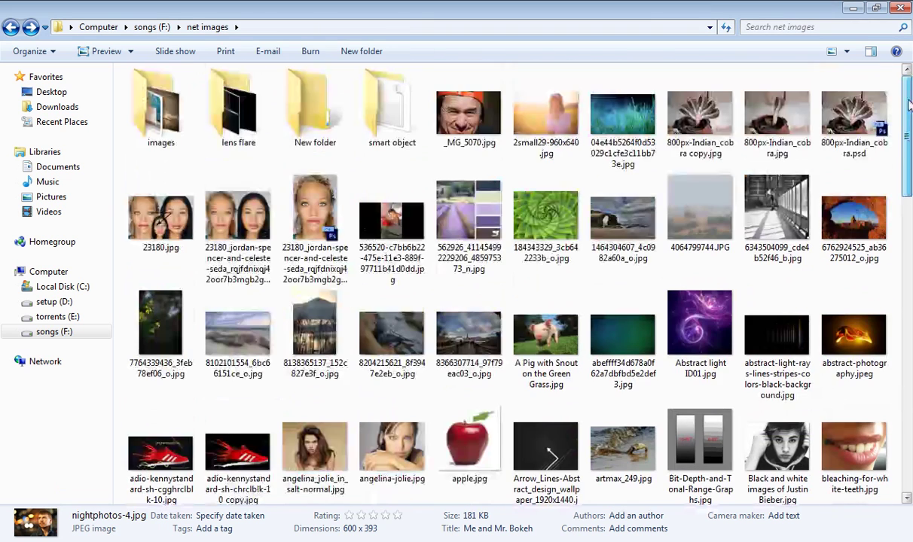
{"action": "double_click", "coordinate": [238, 107]}
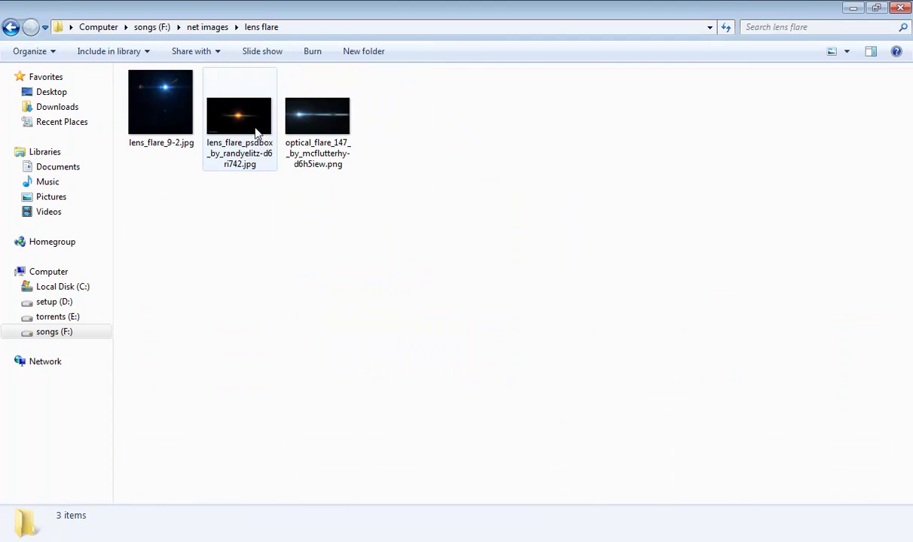
Drag all three flare images into nightphotos-4.jpg and commit each placement
{"action": "left_click_drag", "start_coordinate": [414, 100], "coordinate": [315, 381]}
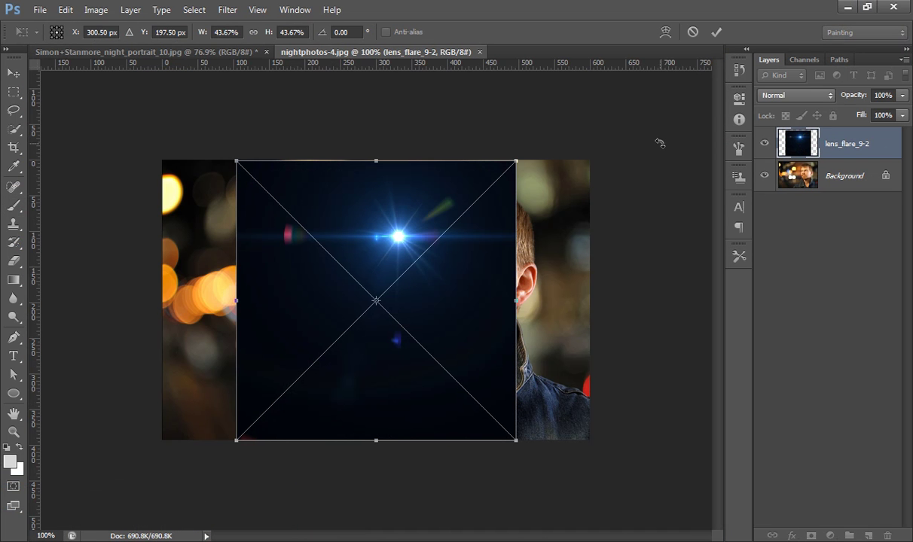
{"action": "left_click", "coordinate": [715, 31]}
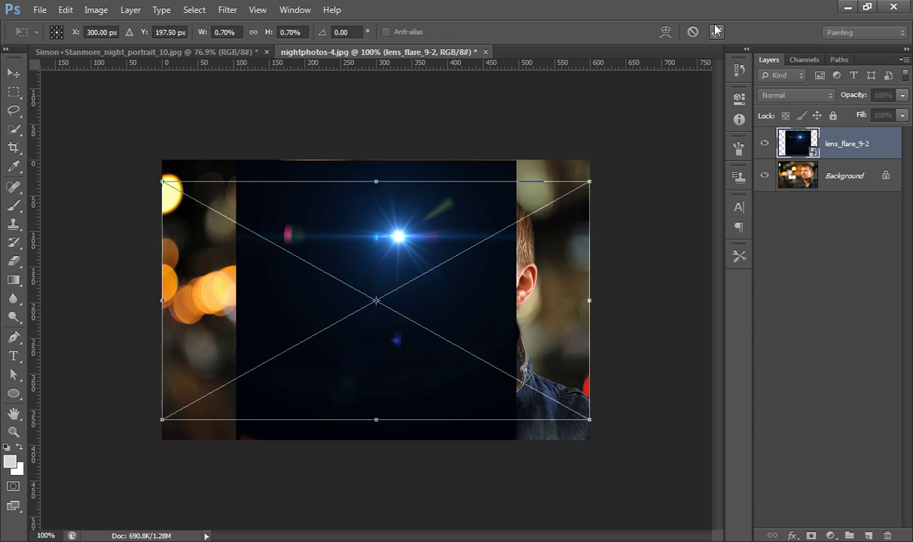
{"action": "left_click", "coordinate": [716, 32]}
{"action": "left_click", "coordinate": [715, 31]}
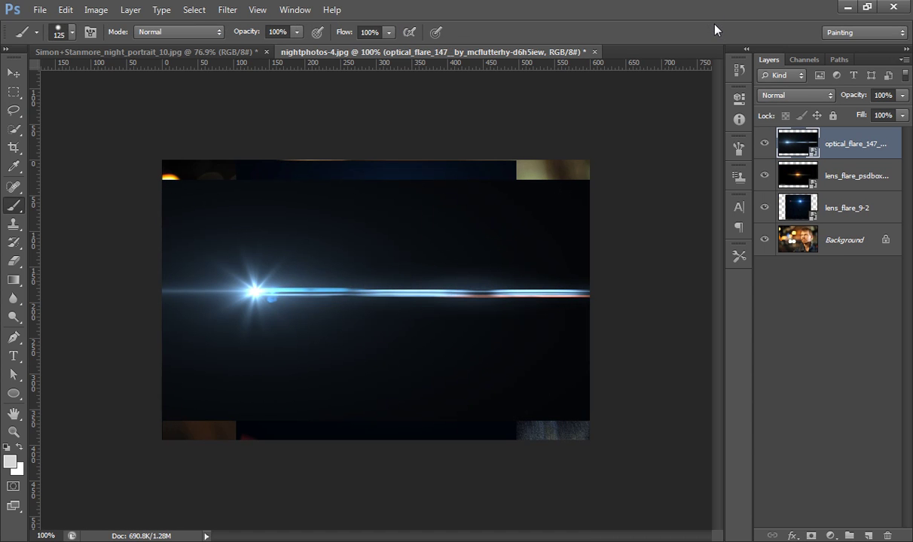
Hide the orange and lens_flare_9-2 layers, then set optical_flare_147 to Screen and move it beside his ear
{"action": "left_click", "coordinate": [766, 176]}
{"action": "left_click", "coordinate": [763, 208]}
{"action": "left_click", "coordinate": [762, 96]}
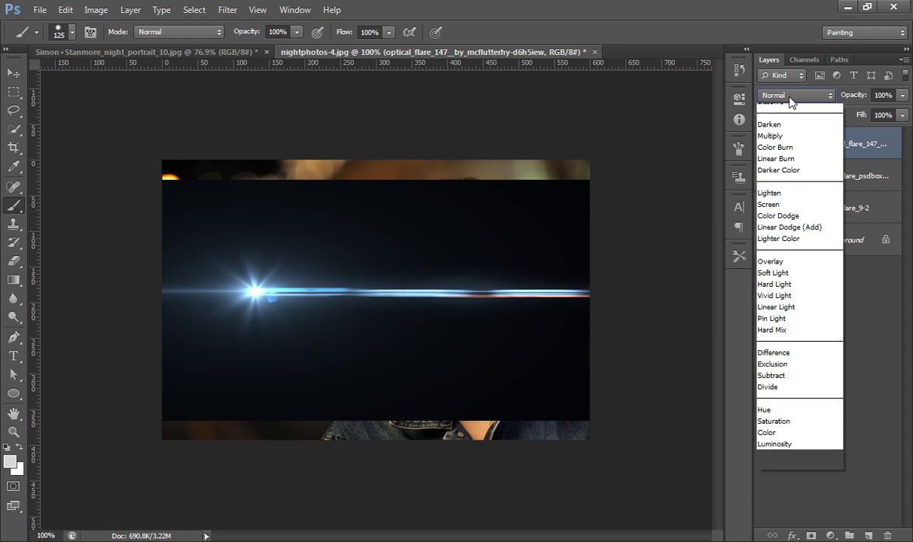
{"action": "left_click", "coordinate": [791, 224]}
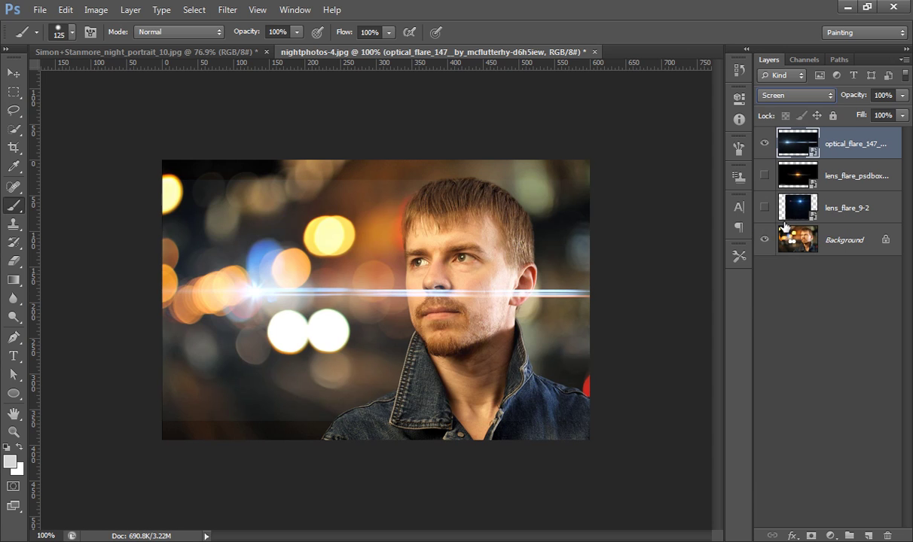
{"action": "left_click", "coordinate": [13, 73]}
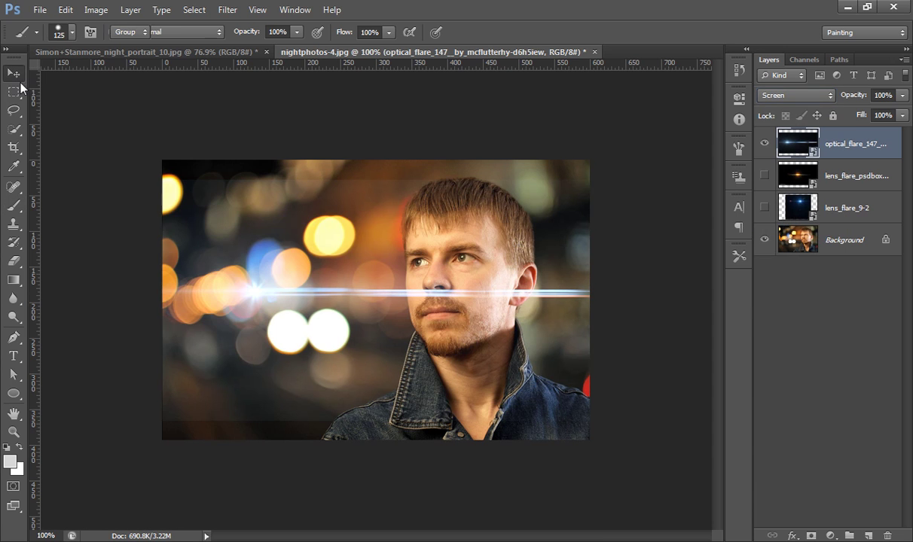
{"action": "left_click_drag", "start_coordinate": [291, 302], "coordinate": [581, 320]}
Show lens_flare_9-2, set it to Screen, and move it down near the jacket collar
{"action": "left_click", "coordinate": [764, 208]}
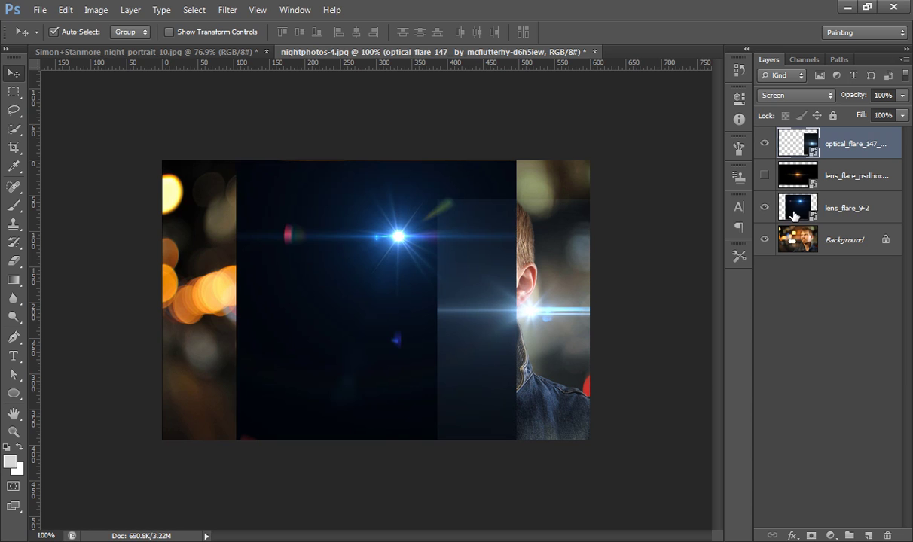
{"action": "left_click", "coordinate": [794, 214]}
{"action": "left_click", "coordinate": [787, 96]}
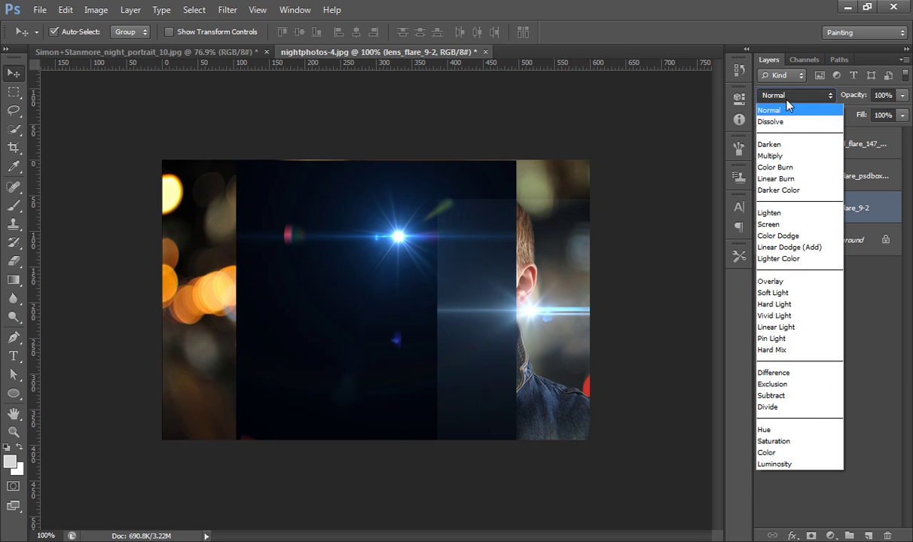
{"action": "left_click", "coordinate": [772, 225]}
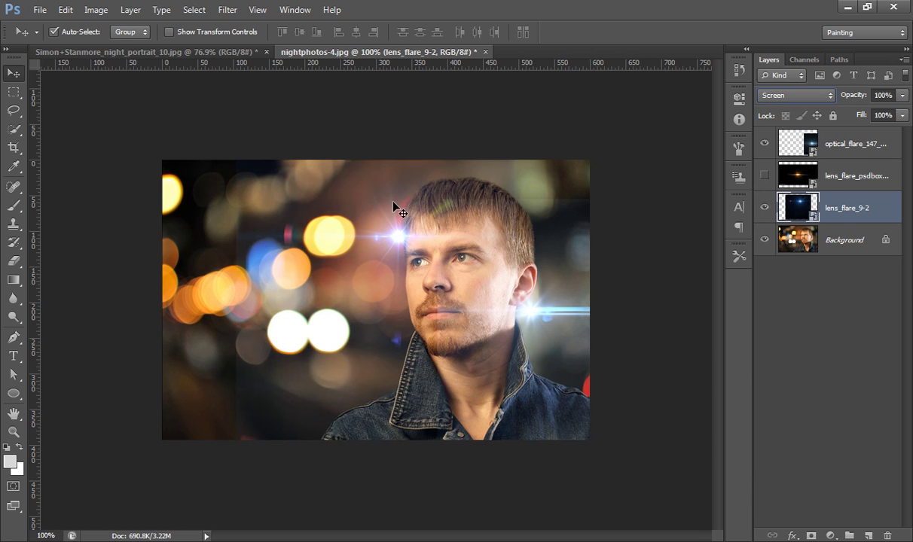
{"action": "left_click_drag", "start_coordinate": [384, 238], "coordinate": [390, 348]}
Show the orange psdbox flare, set it to Screen, and nudge it lower on the portrait
{"action": "left_click", "coordinate": [768, 175]}
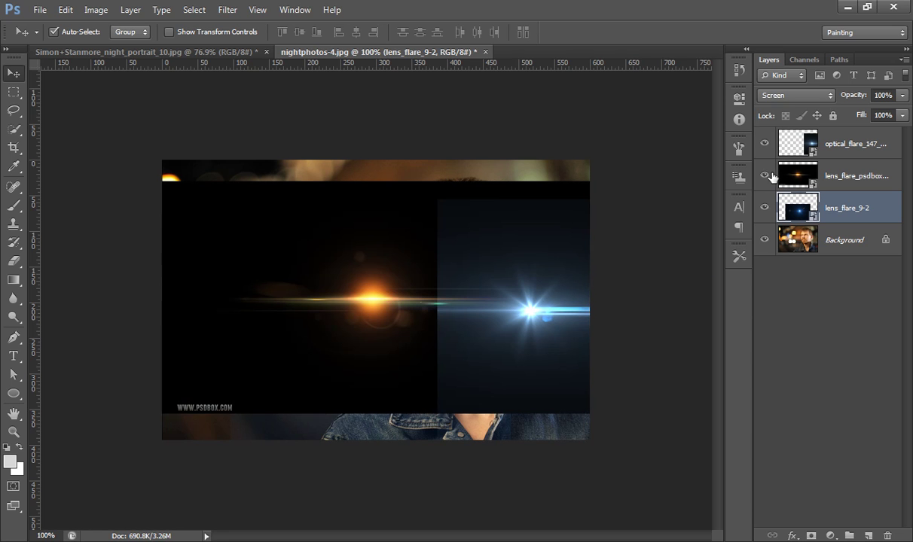
{"action": "left_click", "coordinate": [780, 170]}
{"action": "left_click", "coordinate": [783, 96]}
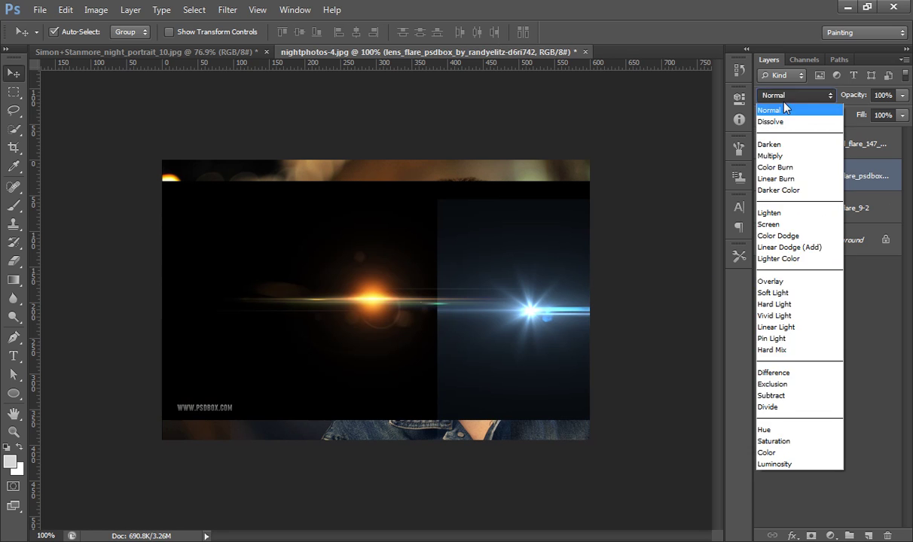
{"action": "left_click", "coordinate": [776, 224]}
{"action": "left_click_drag", "start_coordinate": [315, 296], "coordinate": [264, 338]}
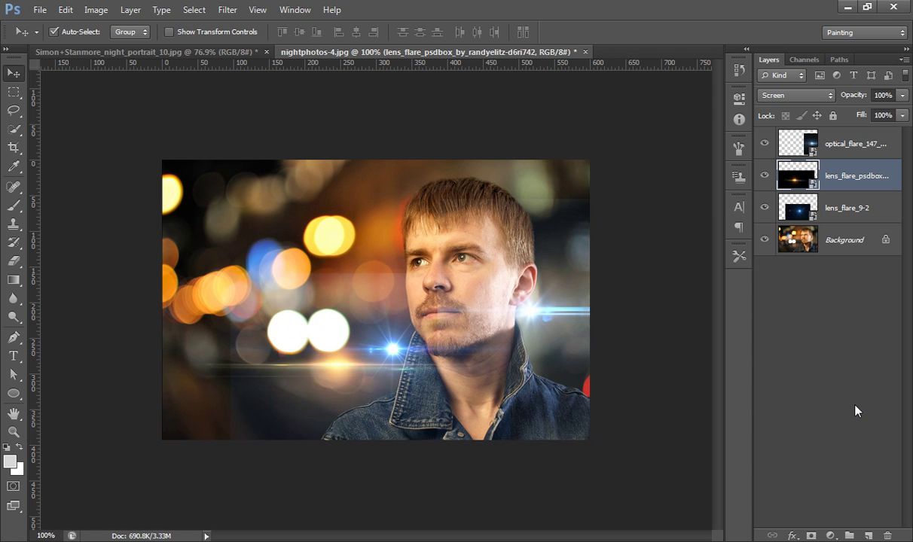
{"action": "left_click", "coordinate": [856, 142]}
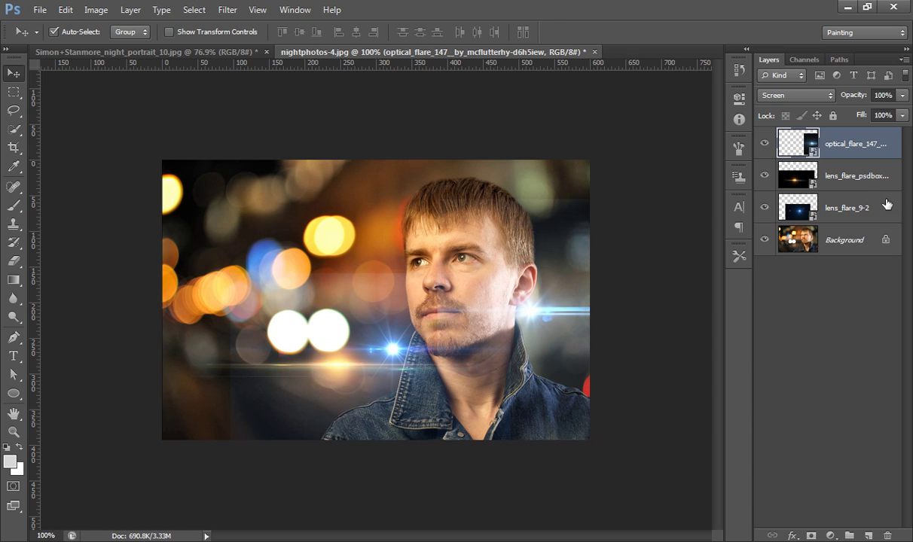
Merge all three flare layers into optical_flare_147 and set its blend mode to Screen
{"action": "left_click", "coordinate": [864, 210], "text": "shift"}
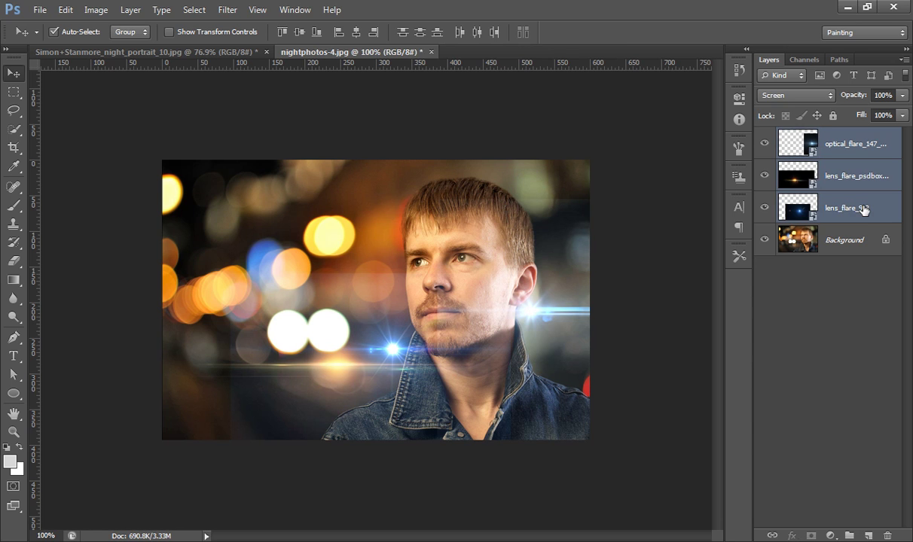
{"action": "key", "text": "ctrl+e"}
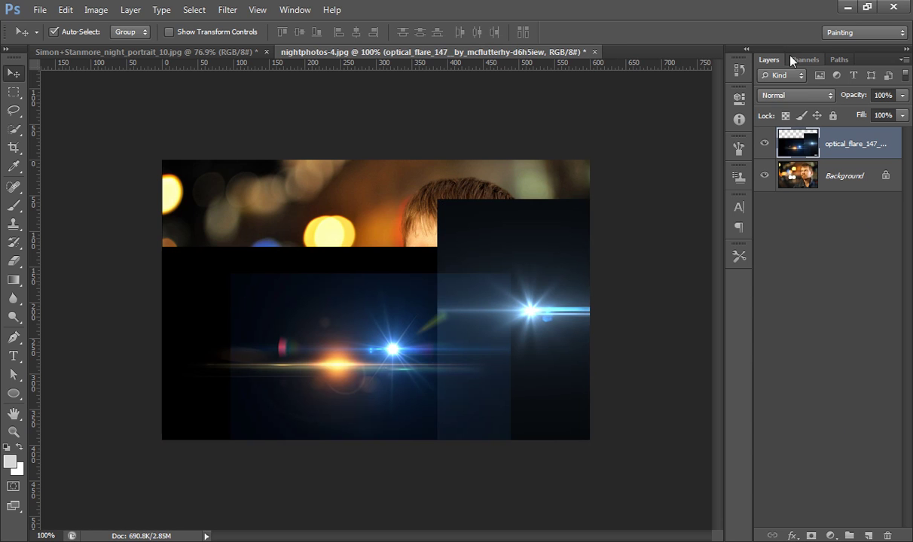
{"action": "left_click", "coordinate": [794, 96]}
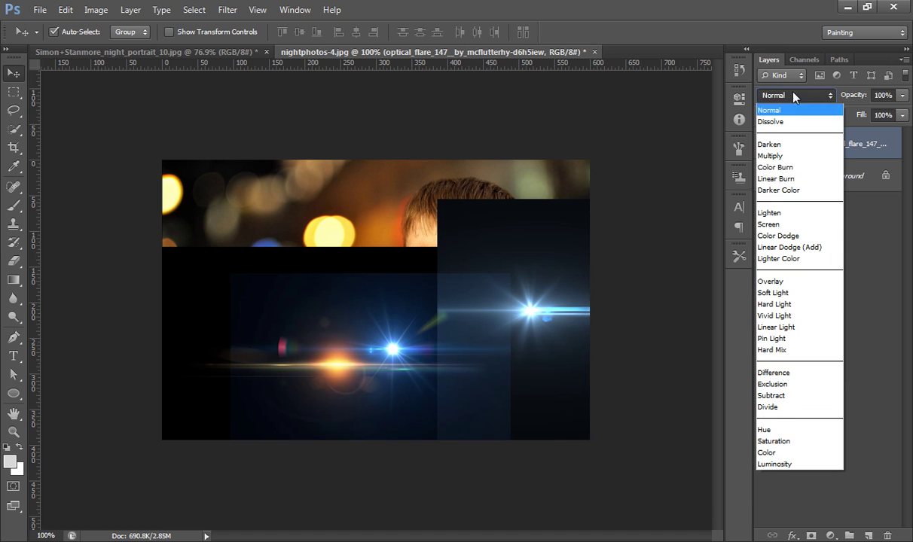
{"action": "left_click", "coordinate": [769, 225]}
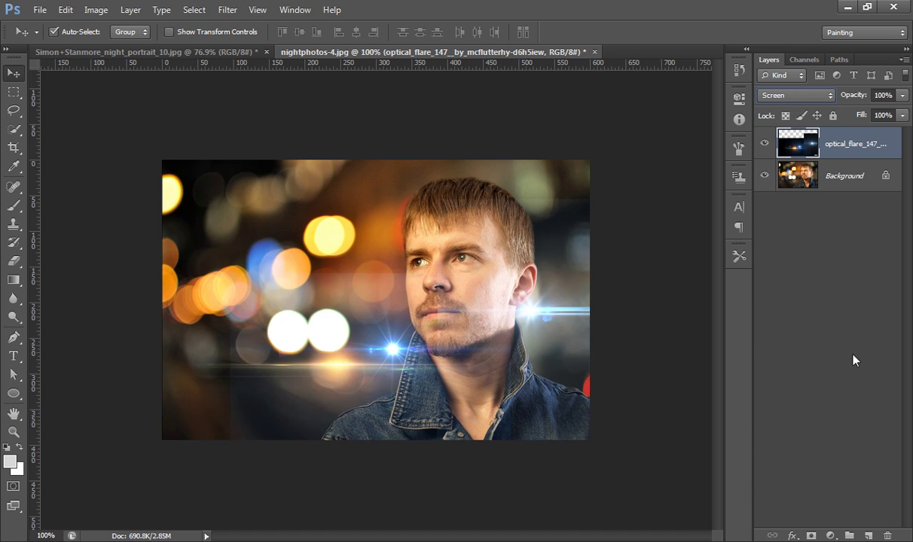
Clip a Levels 1 adjustment to optical_flare_147 with the black input raised to 26
{"action": "left_click", "coordinate": [830, 536]}
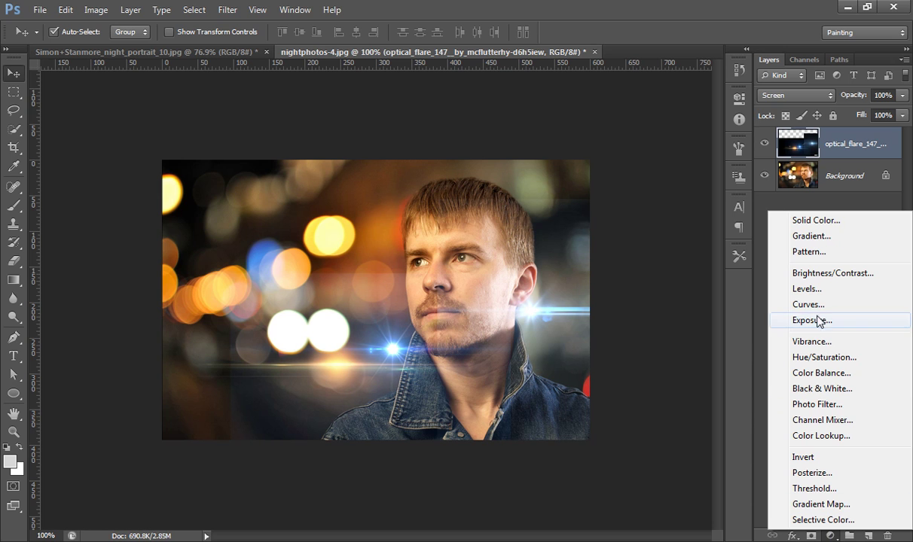
{"action": "left_click", "coordinate": [819, 289]}
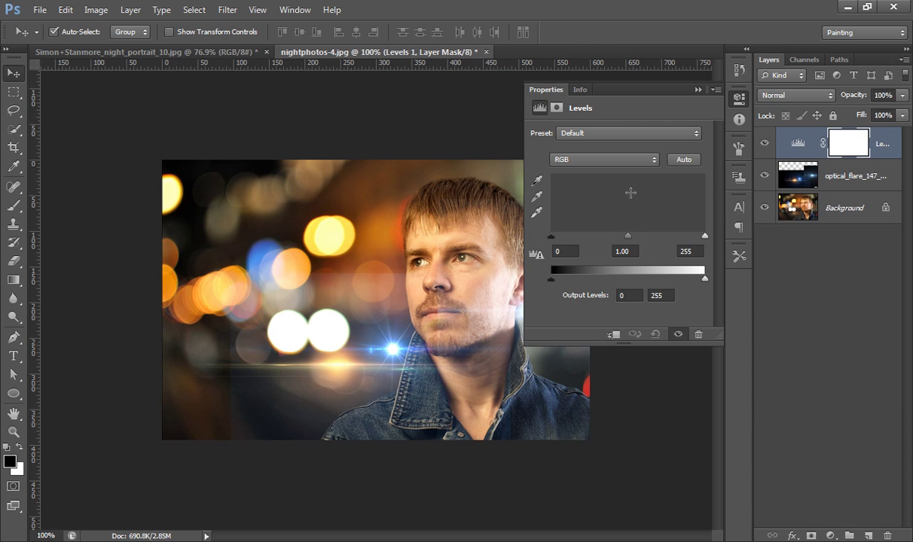
{"action": "mouse_move", "coordinate": [552, 238]}
{"action": "left_mouse_down"}
{"action": "mouse_move", "coordinate": [568, 238]}
{"action": "mouse_move", "coordinate": [550, 238]}
{"action": "left_mouse_up"}
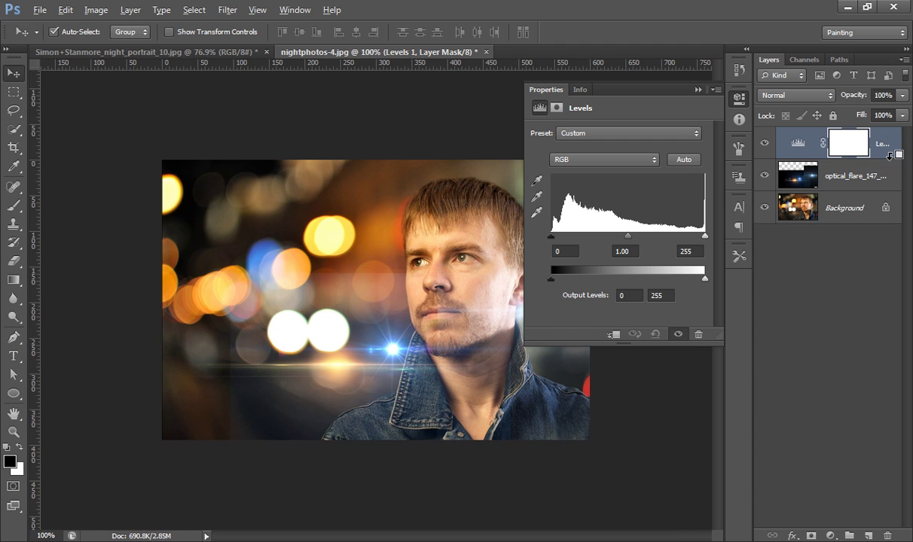
{"action": "left_click", "coordinate": [890, 159], "text": "alt"}
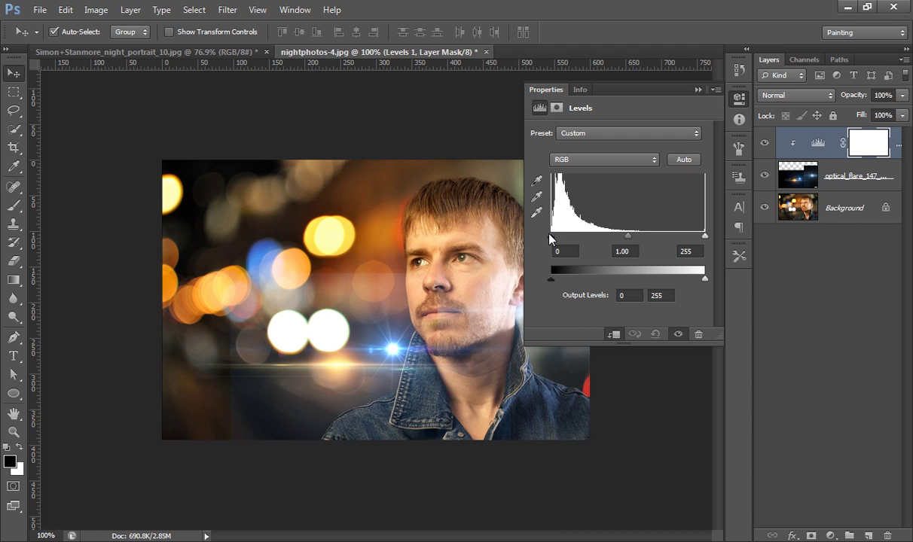
{"action": "left_click_drag", "start_coordinate": [551, 238], "coordinate": [567, 238]}
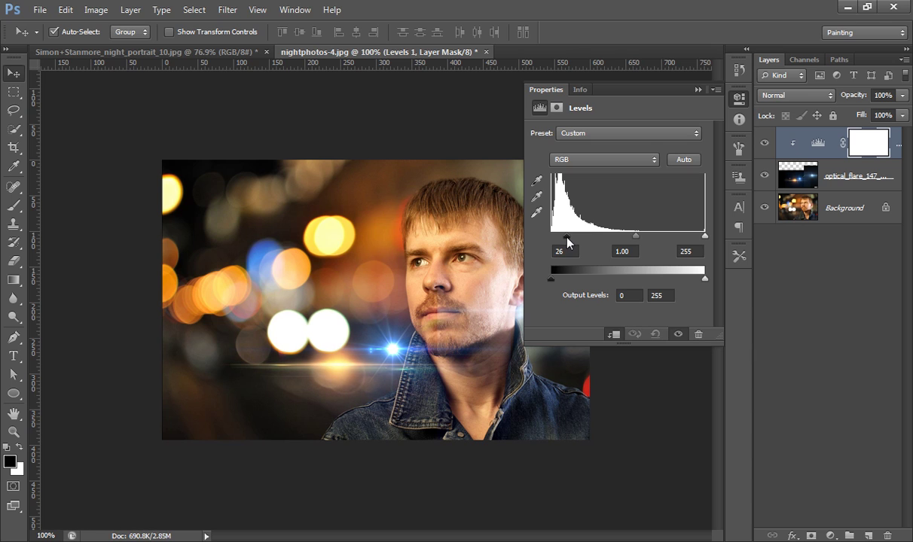
{"action": "left_click", "coordinate": [698, 89]}
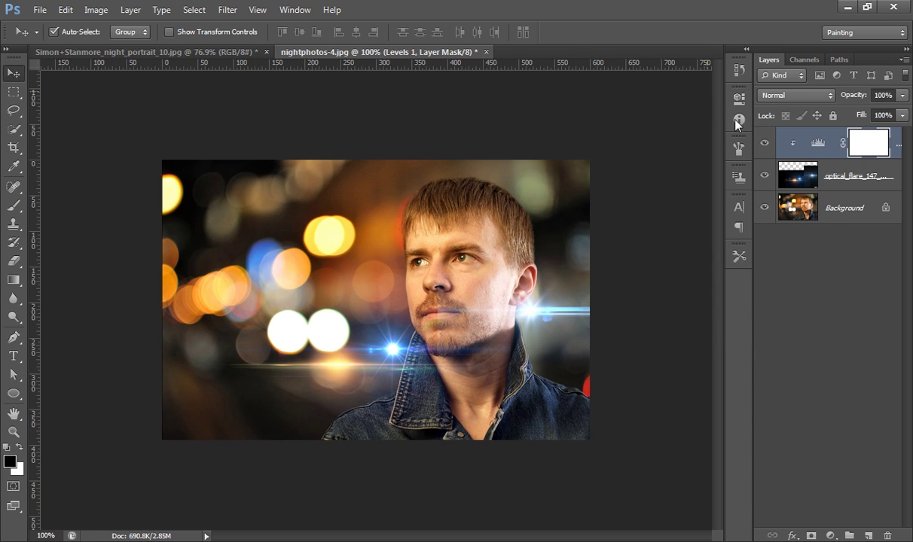
{"action": "left_click_drag", "start_coordinate": [765, 176], "coordinate": [764, 147]}
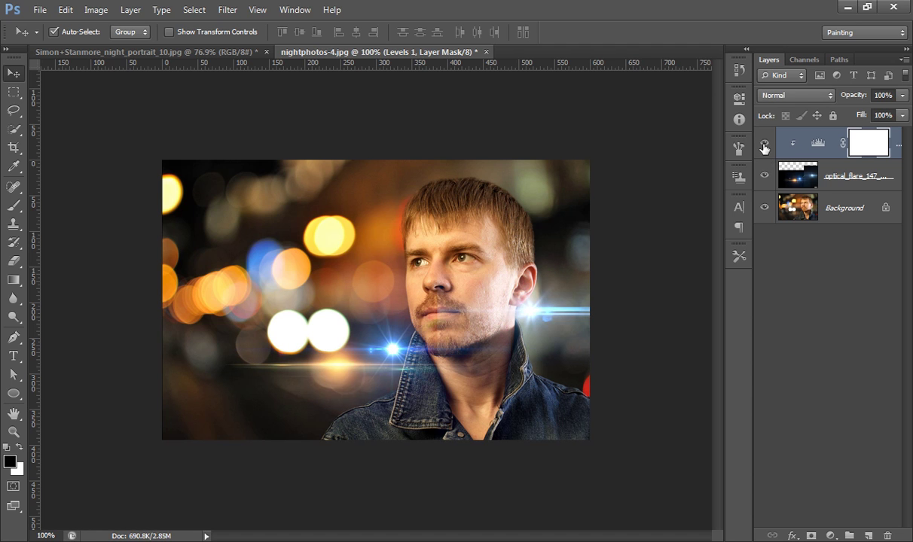